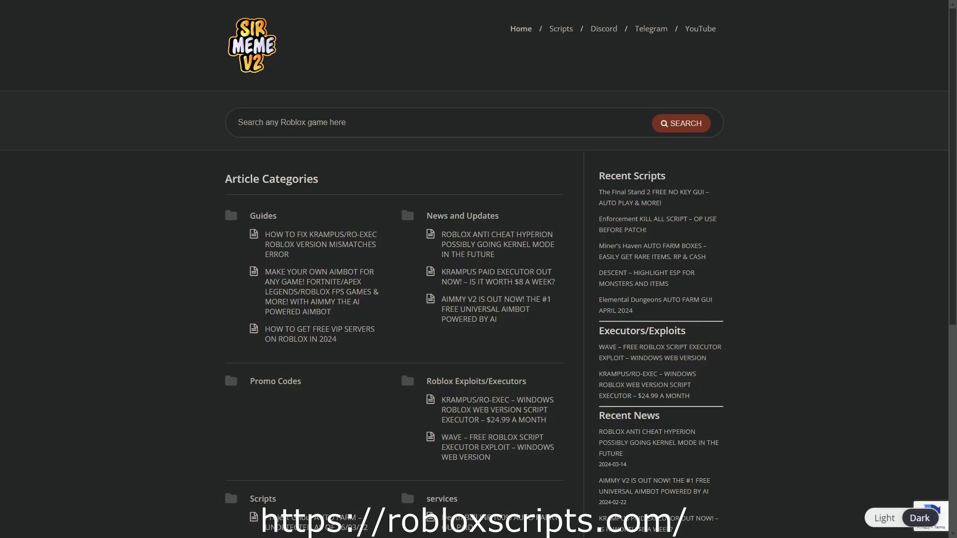
- Scroll the robloxscripts.com homepage and open the Enforcement KILL ALL SCRIPT post from Recent Scripts
scroll(478, 269, "down", 3)
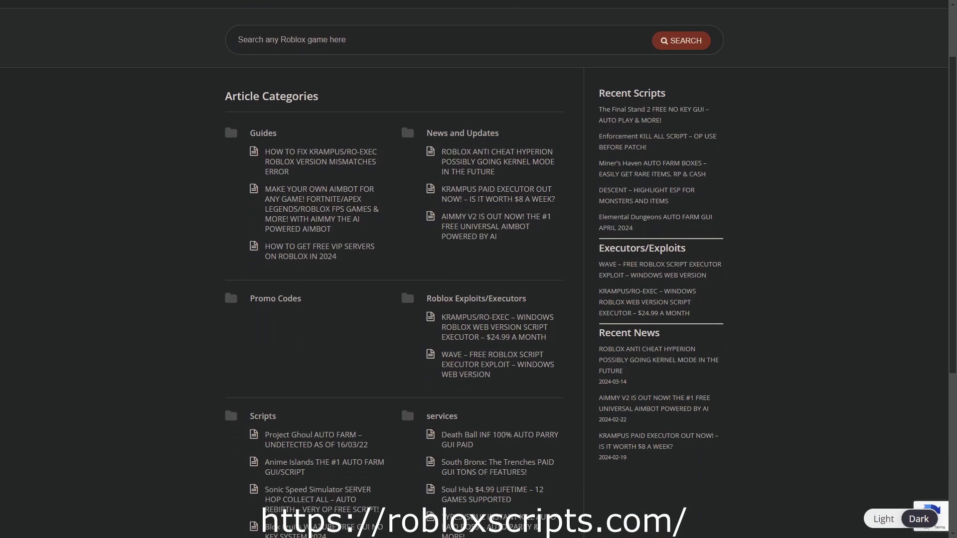
scroll(478, 270, "down", 2)
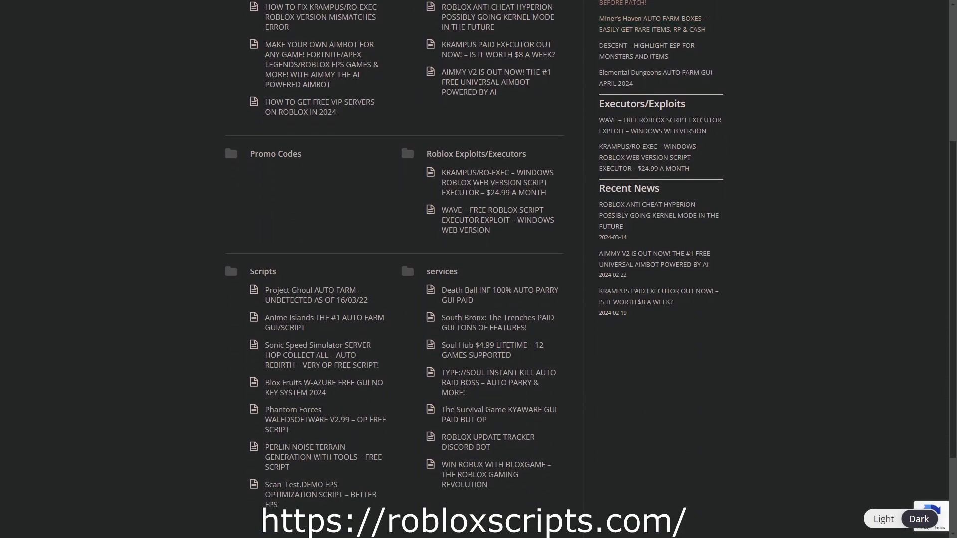
left_click(623, 3)
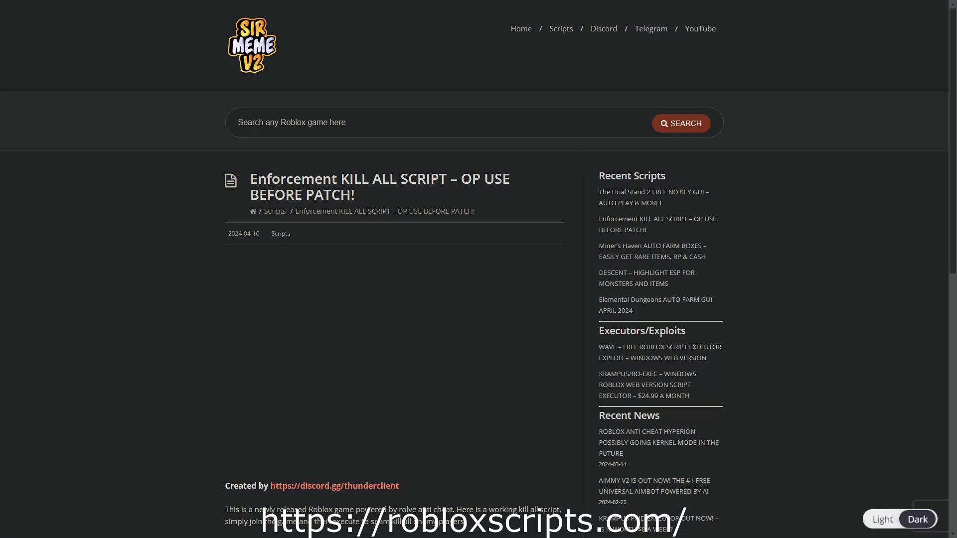
scroll(479, 270, "down", 3)
scroll(478, 269, "down", 1)
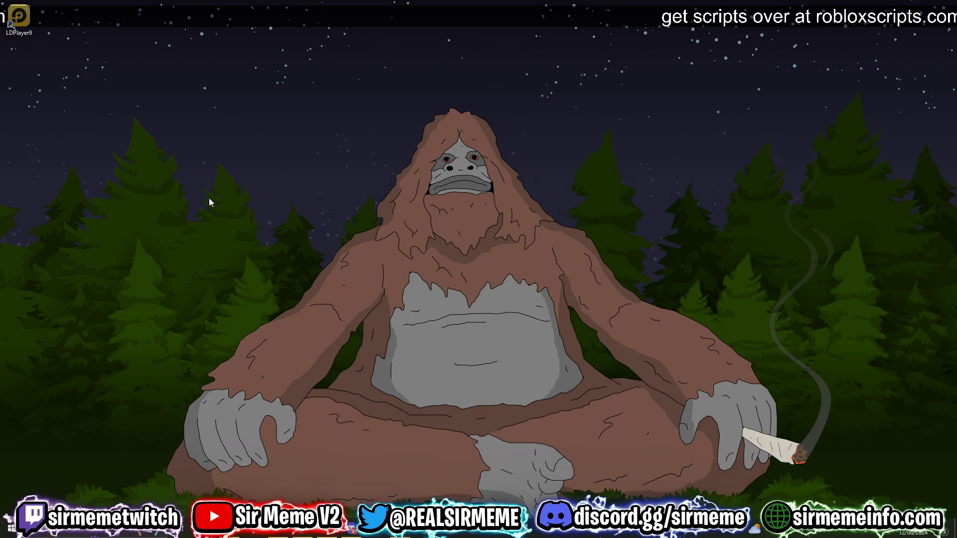
- Bring Chrome forward and autoscroll through the CODEX FREE ANDROID EXECUTOR 2024 article
key("alt+Tab")
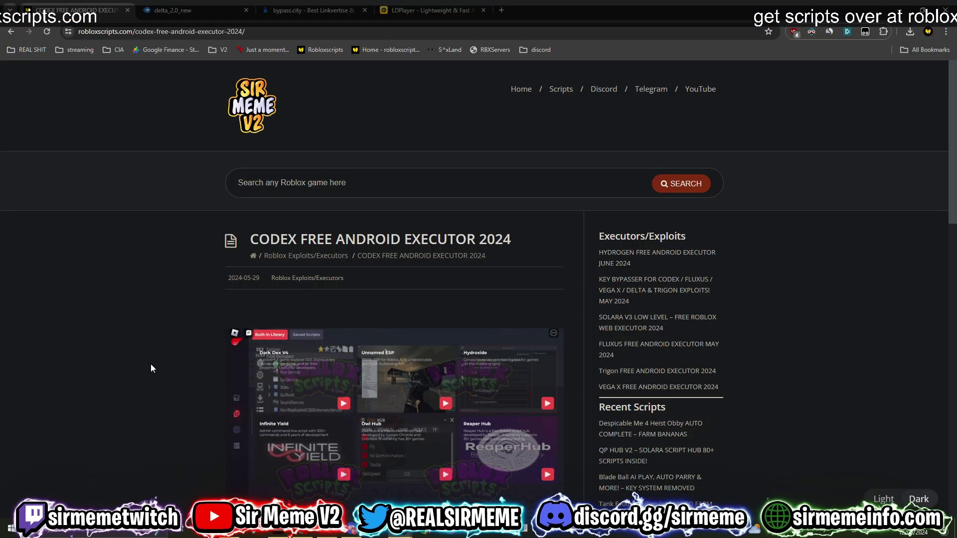
middle_click(179, 274)
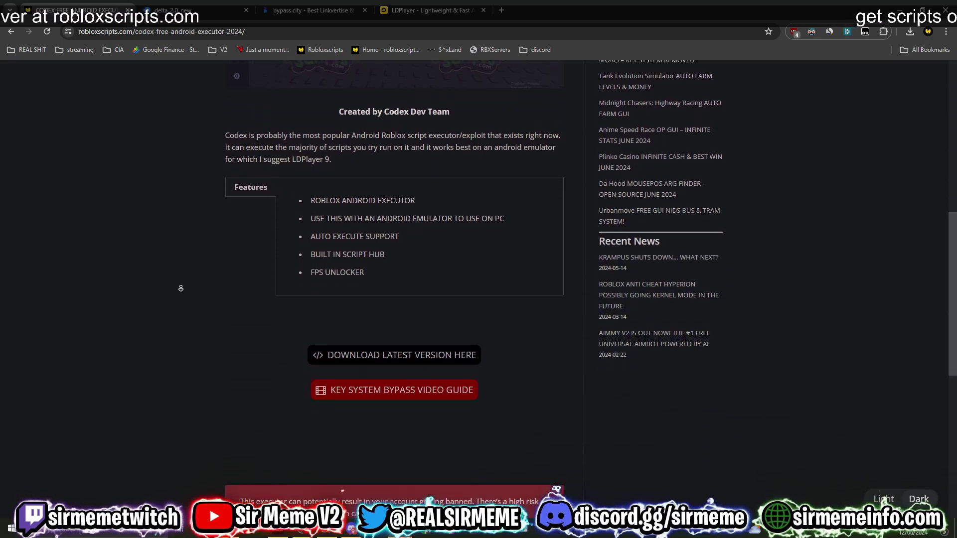
left_click(341, 324)
- Bookmark the Codex article and scroll down to the ban-risk warning box
left_click(768, 32)
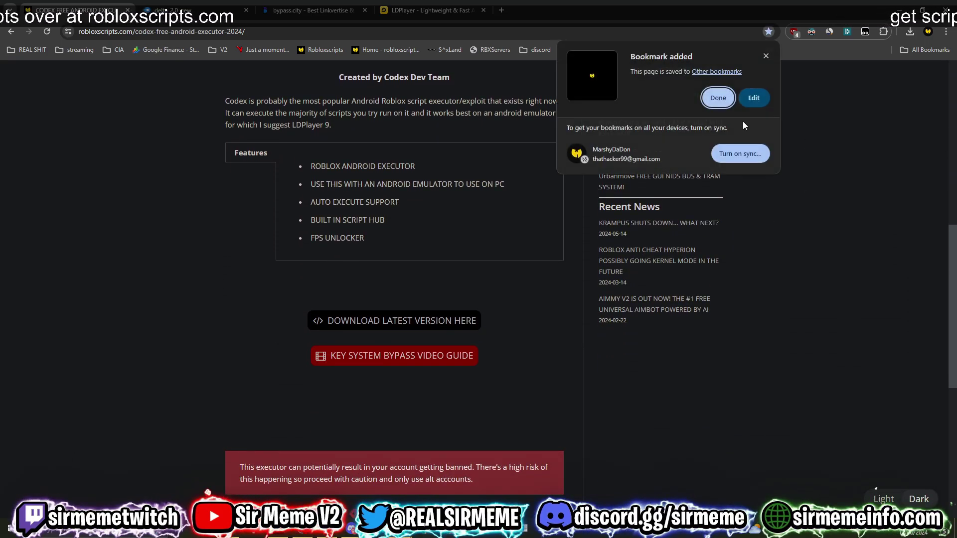
left_click(718, 98)
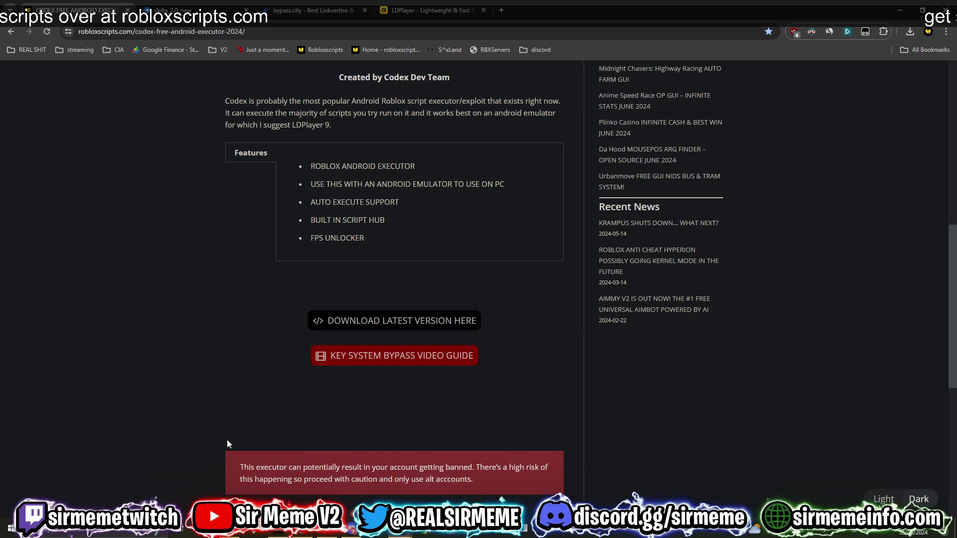
scroll(160, 442, "down", 1)
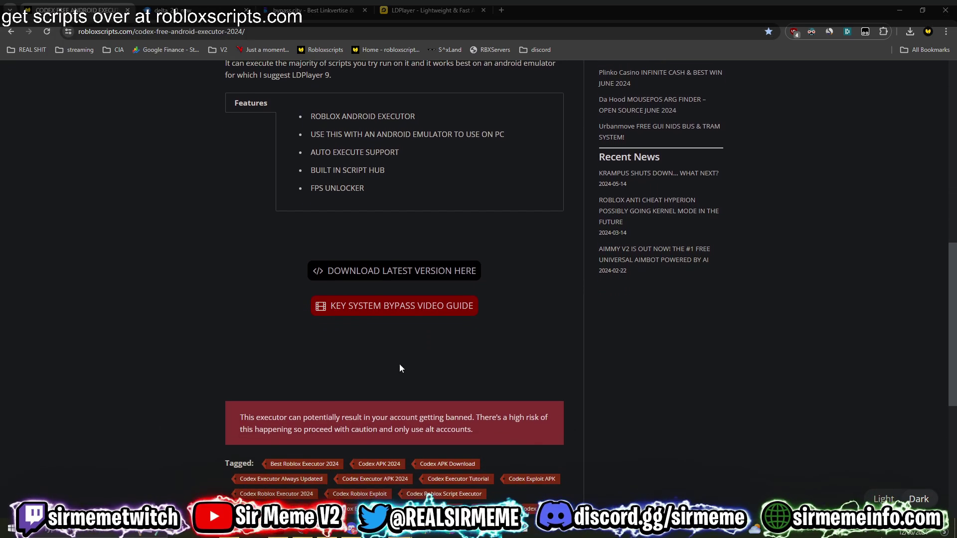
scroll(342, 315, "down", 1)
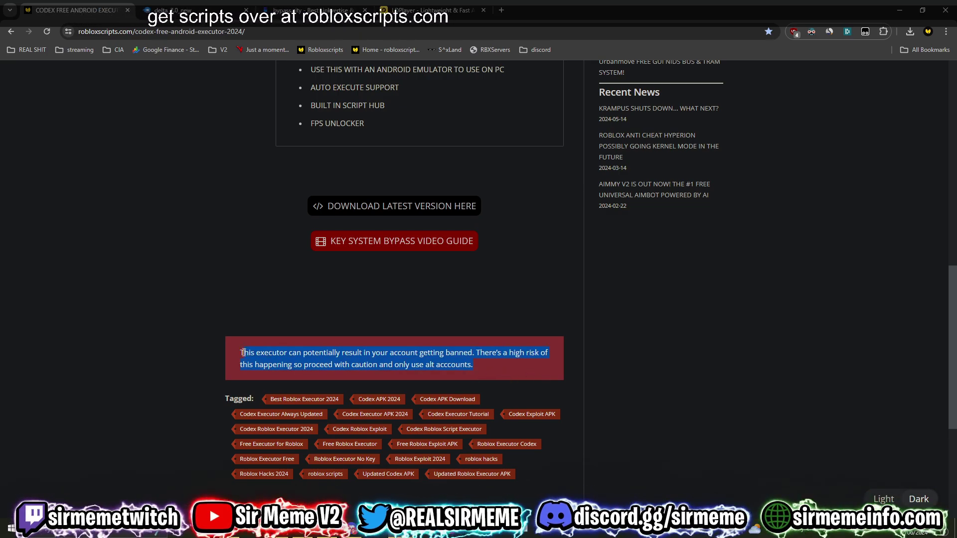
- Scroll back up and follow DOWNLOAD LATEST VERSION HERE to the Linkvertise page
left_click(543, 372)
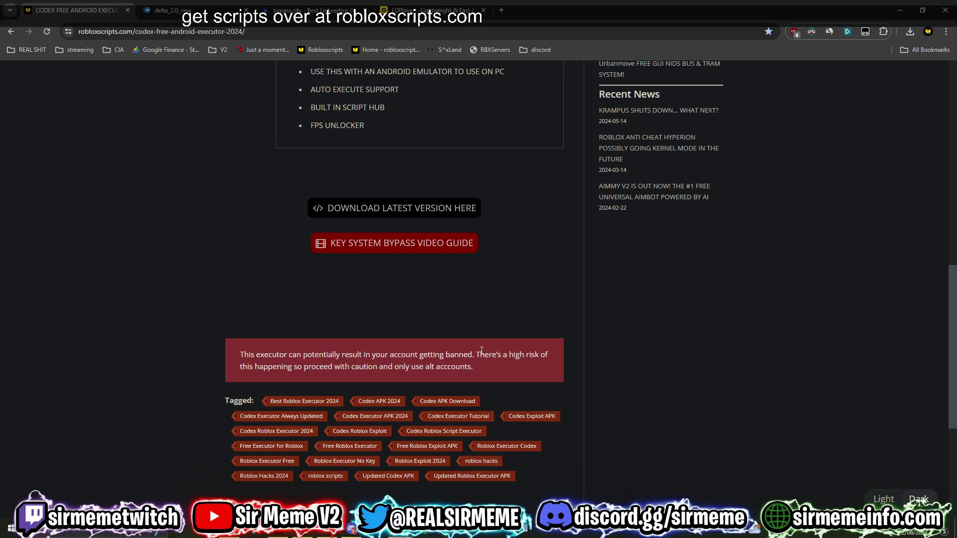
scroll(476, 388, "up", 1)
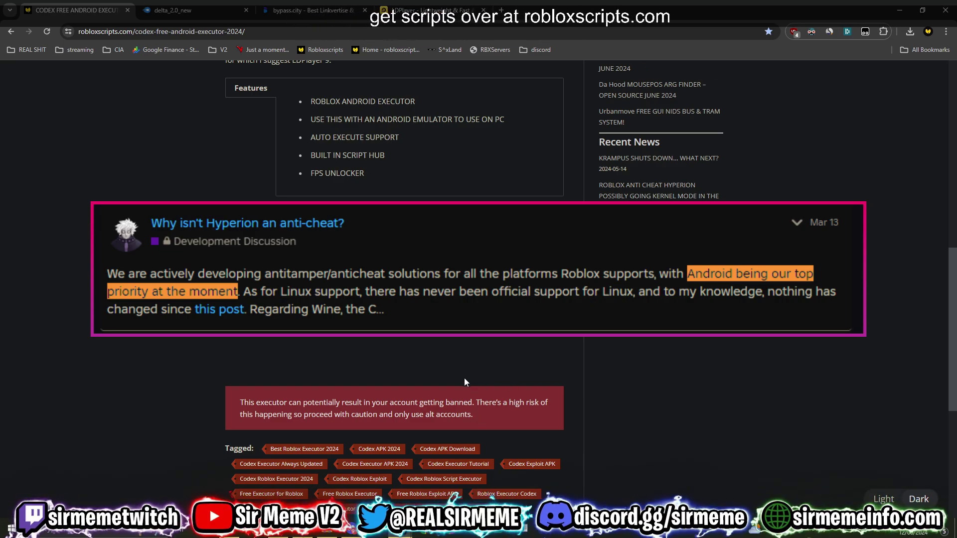
scroll(463, 377, "up", 2)
left_click(389, 356)
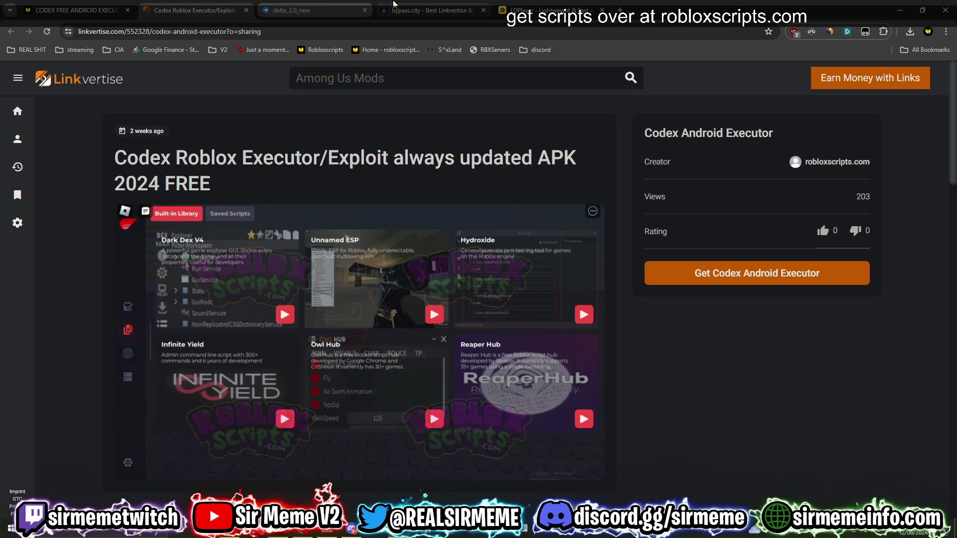
- Check the bypass.city tab, then continue to the Get Codex Android Executor download
left_click(366, 11)
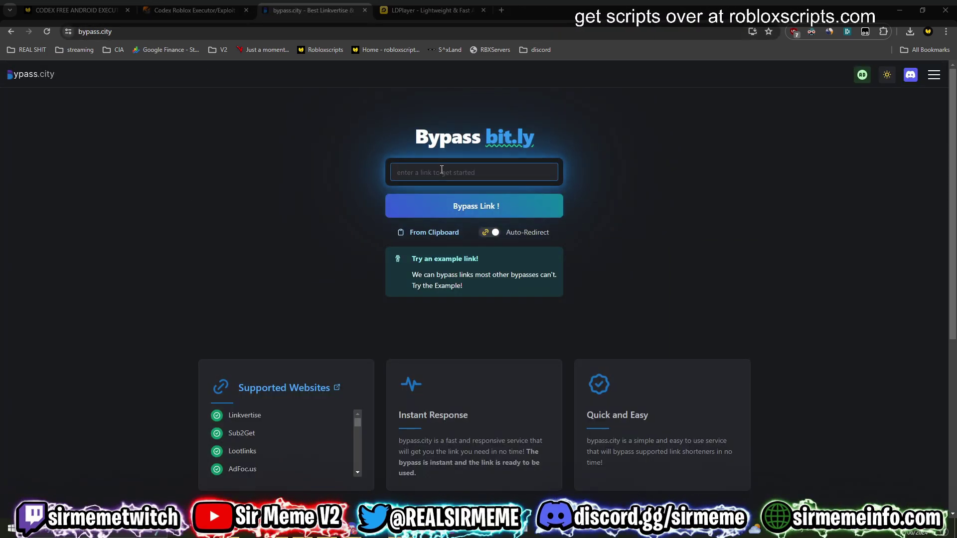
key("ctrl+shift+Tab")
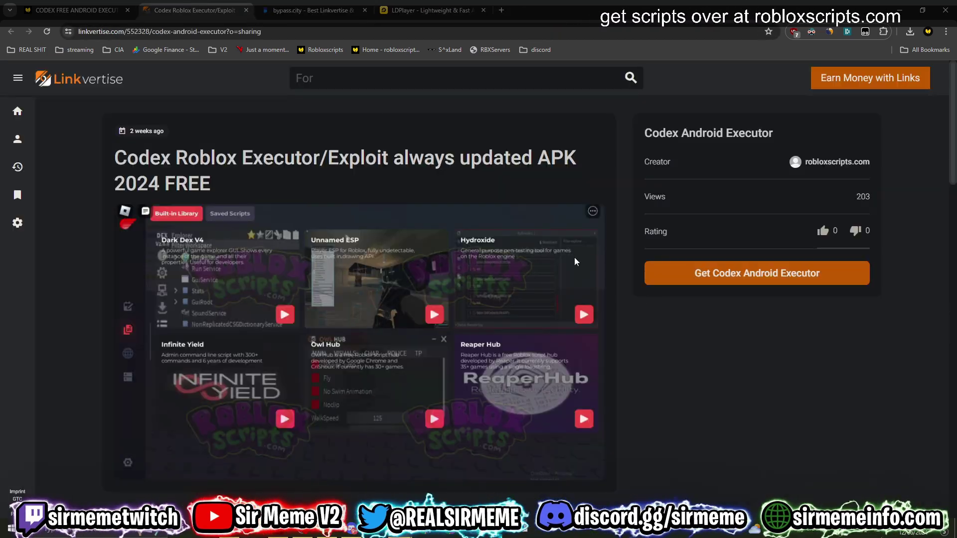
left_click(716, 280)
- Drag Codex V621 bypass.apk onto the desktop and switch to the LDPlayer website tab
left_click_drag(767, 13, 503, 208)
left_click_drag(621, 260, 439, 100)
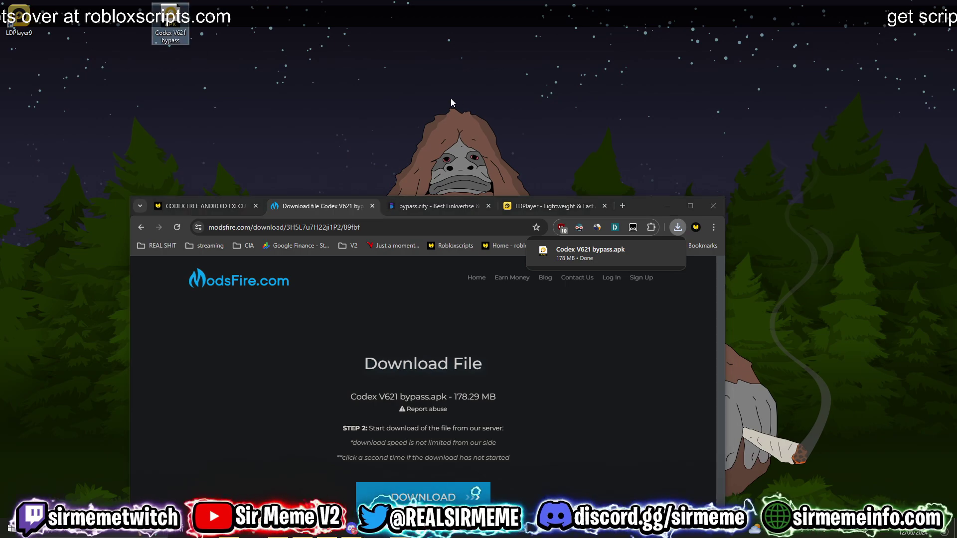
left_click(599, 206)
left_click_drag(637, 210, 708, 14)
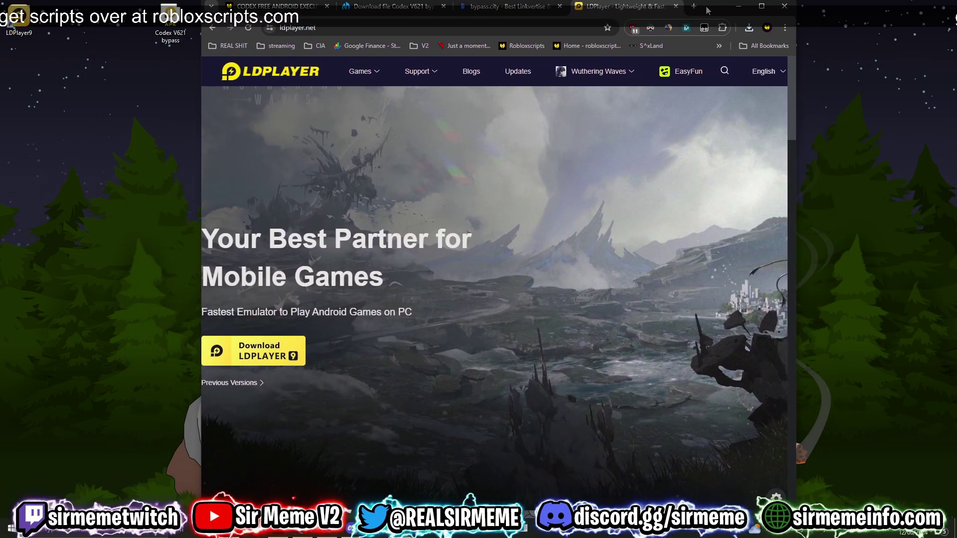
- Widen the browser, scroll the LDPlayer homepage, then minimize Chrome to show the desktop
left_click_drag(798, 248, 923, 249)
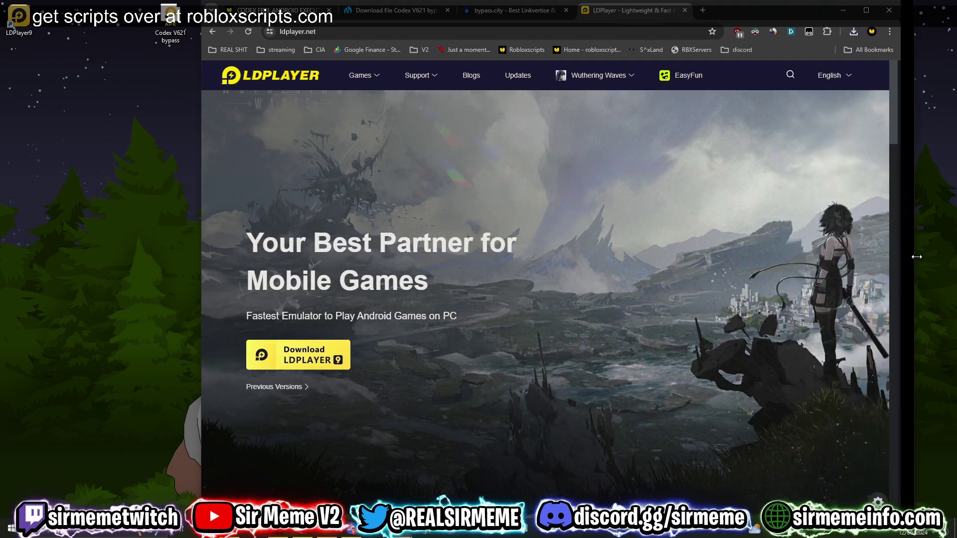
scroll(703, 339, "down", 3)
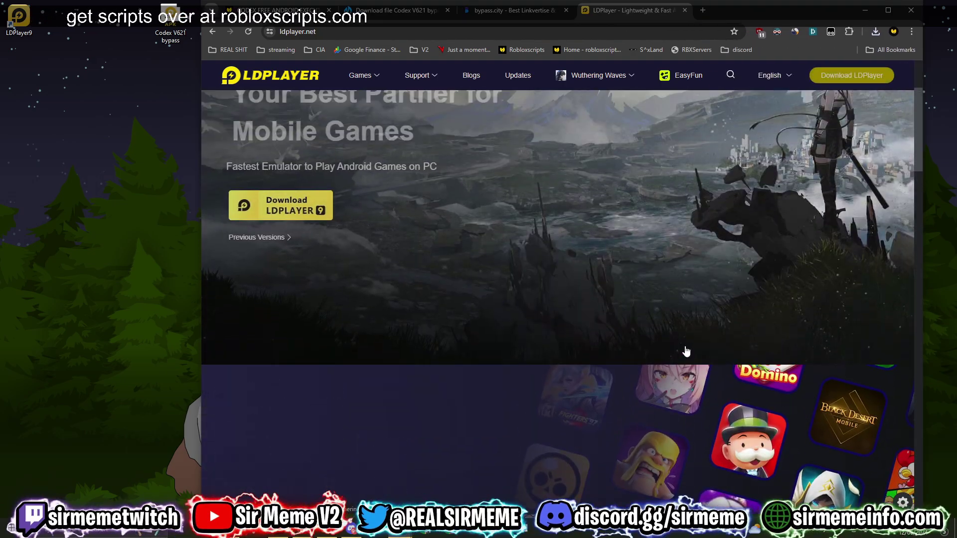
scroll(648, 357, "up", 3)
scroll(609, 376, "down", 1)
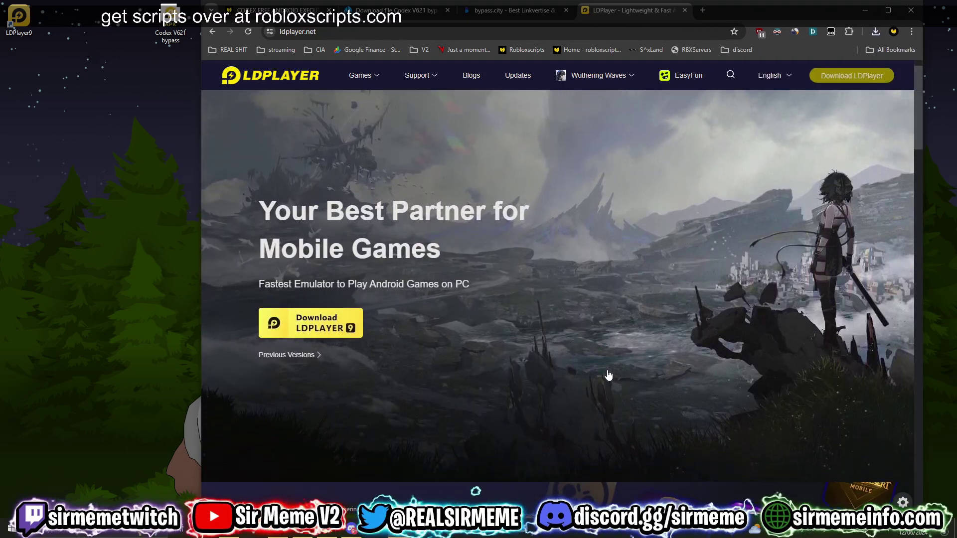
scroll(601, 344, "up", 1)
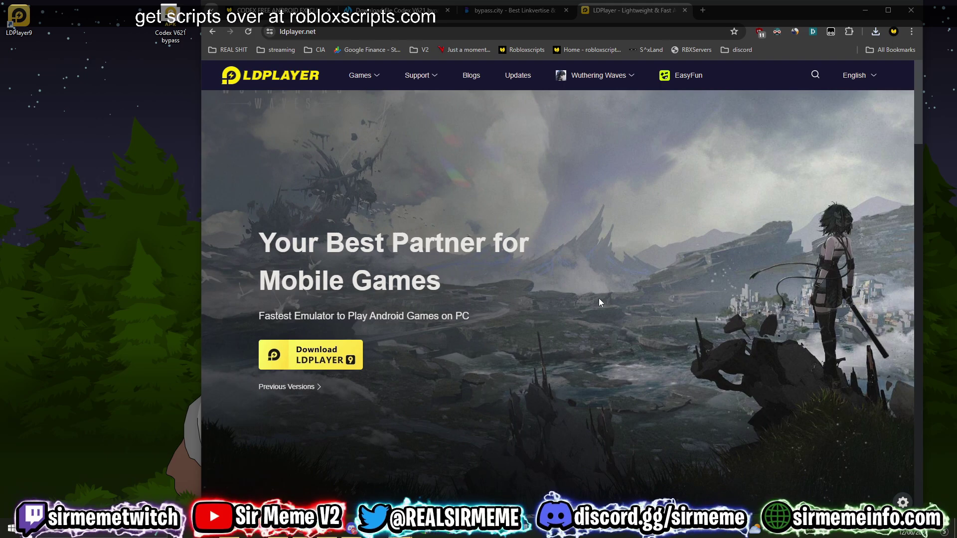
scroll(593, 264, "down", 1)
scroll(585, 266, "up", 1)
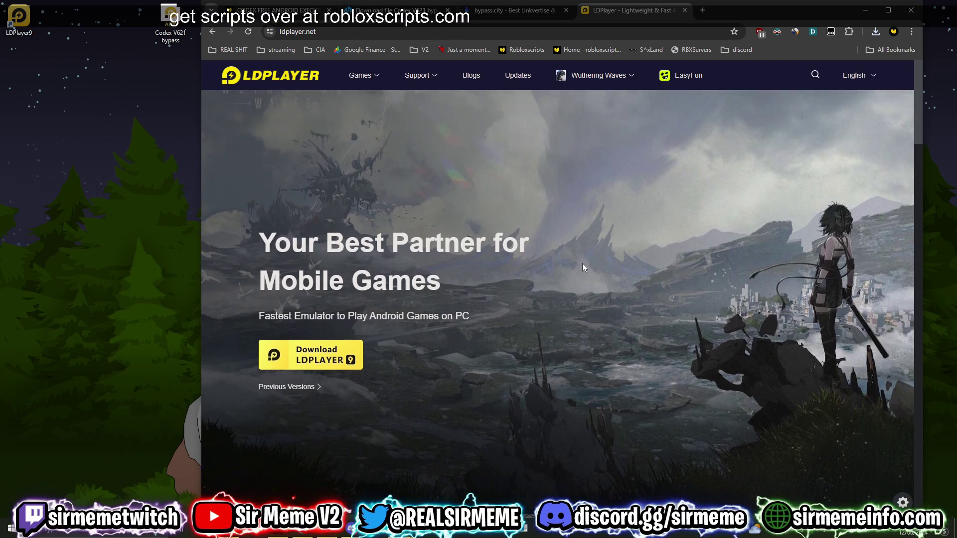
scroll(582, 263, "down", 1)
scroll(593, 262, "up", 1)
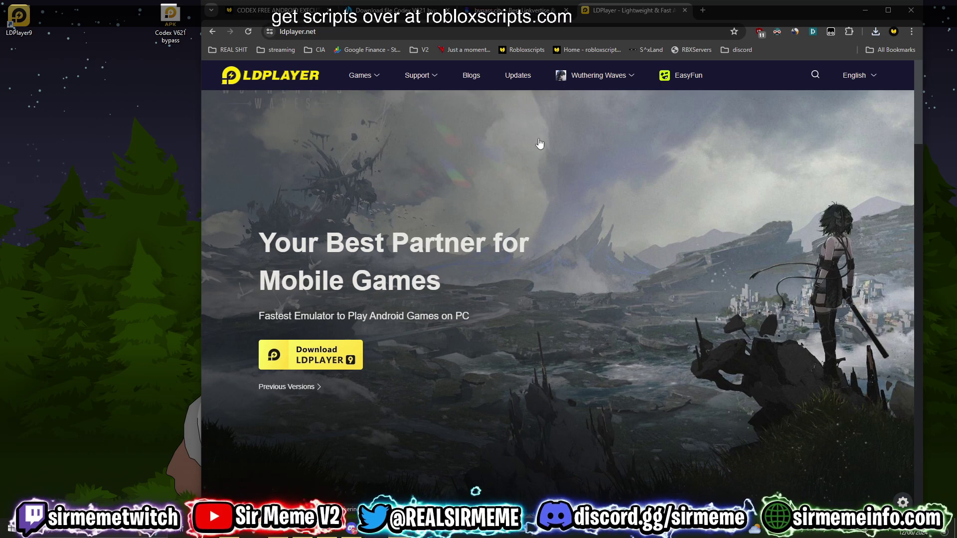
left_click(866, 10)
- Launch LDPlayer 9 from its desktop shortcut and open its Settings dialog
double_click(19, 16)
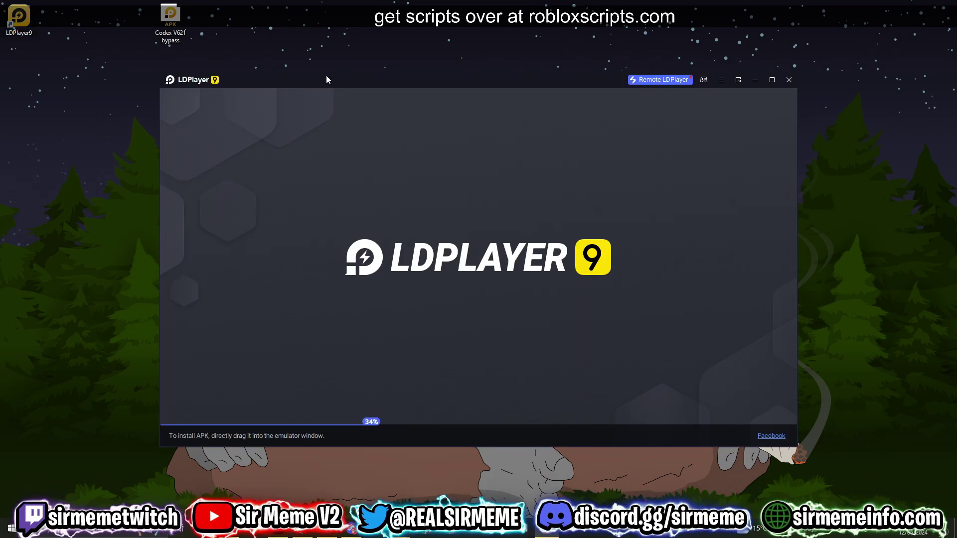
left_click_drag(328, 79, 245, 115)
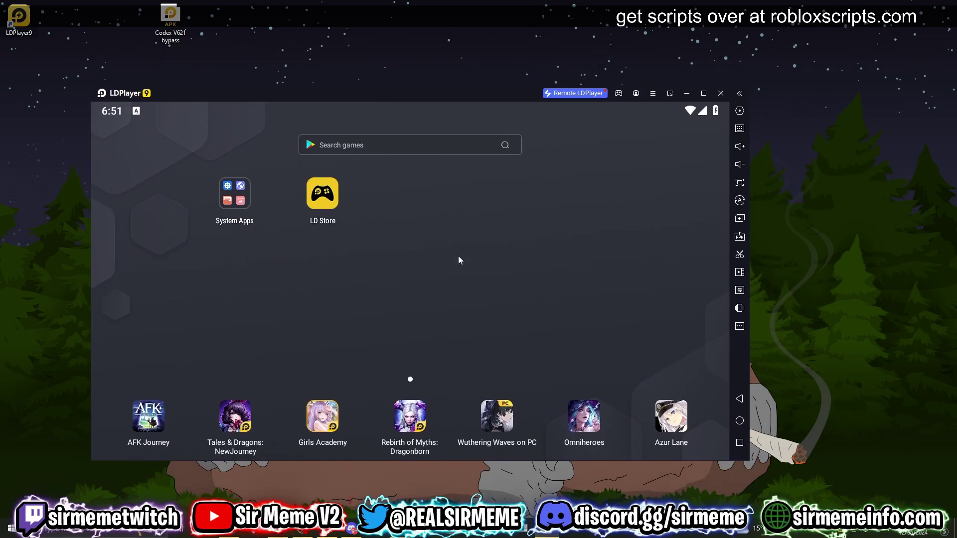
left_click(740, 110)
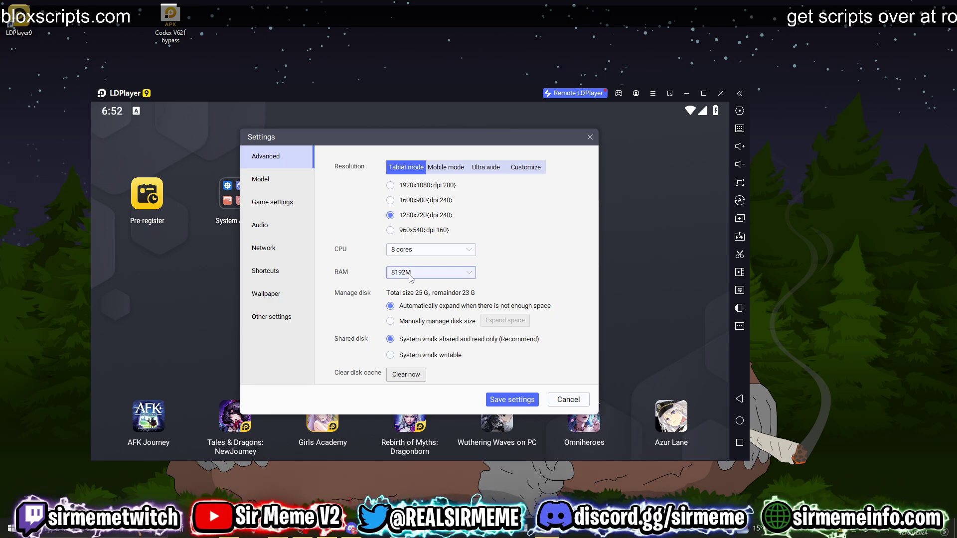
- Browse the CPU and RAM dropdowns, leaving them at 8 cores and 8192M
left_click(426, 254)
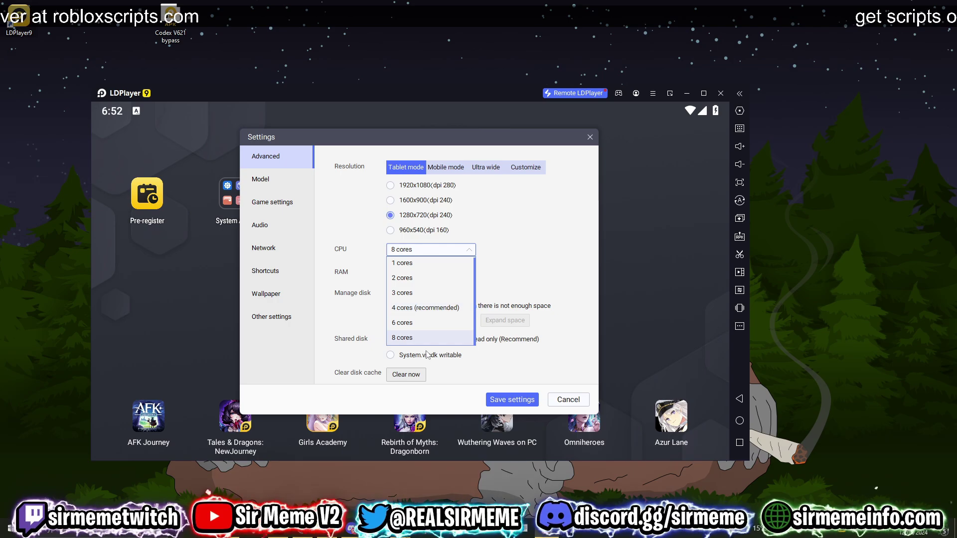
left_click(419, 342)
left_click(418, 273)
scroll(421, 329, "down", 3)
left_click(451, 289)
left_click(441, 275)
left_click(443, 275)
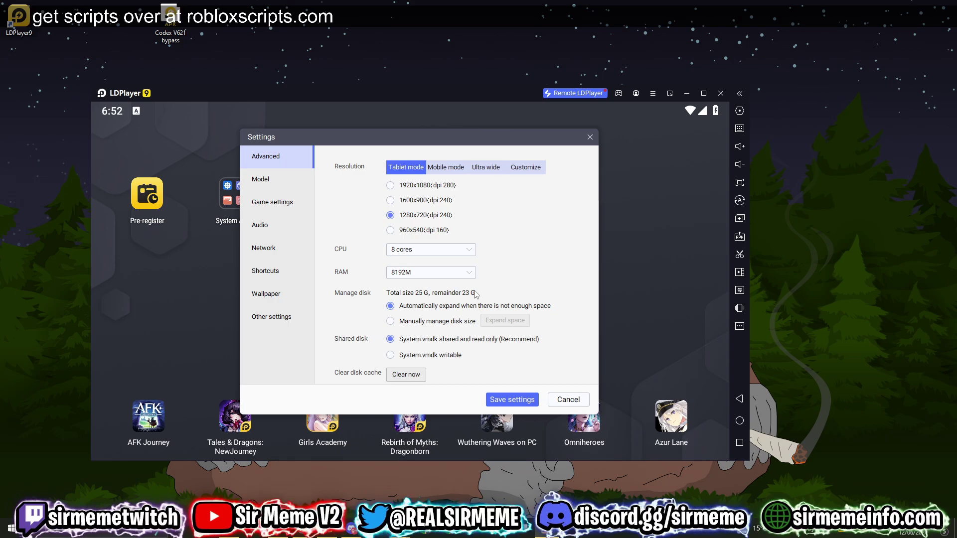
- Try setting the RAM to 2048M and the CPU to 2 cores
left_click(441, 276)
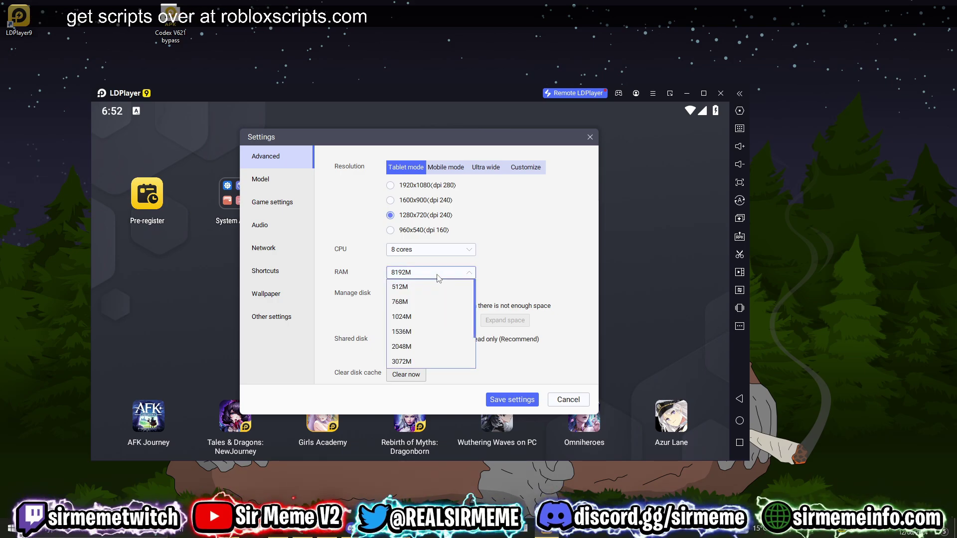
left_click(445, 340)
left_click(439, 251)
left_click(423, 275)
- Restore 8192M RAM and 8 CPU cores, then save the settings
left_click(436, 273)
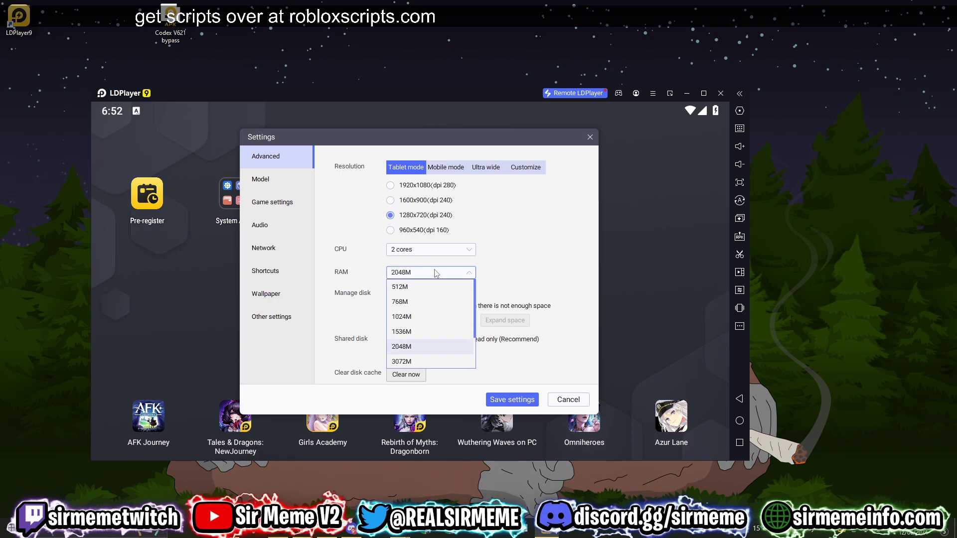
scroll(433, 344, "down", 2)
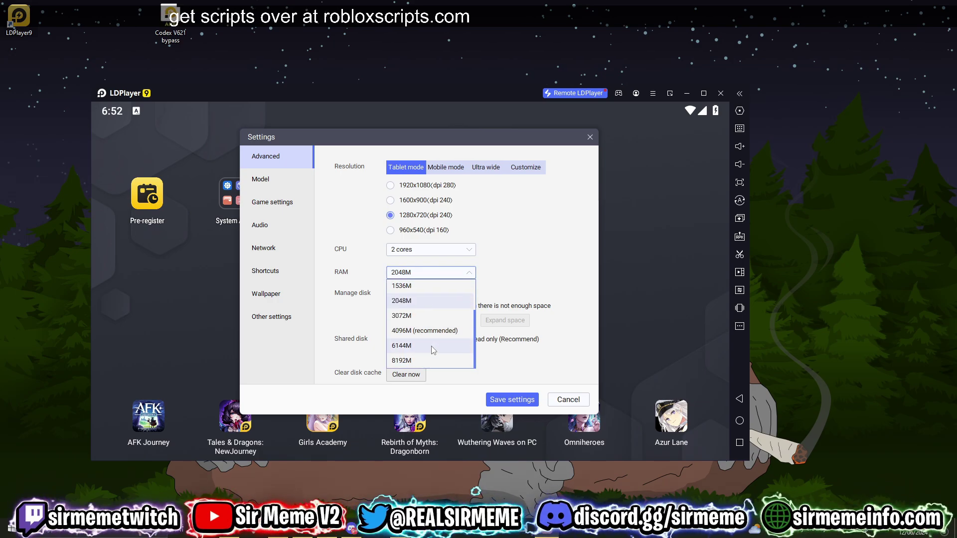
left_click(431, 360)
left_click(431, 251)
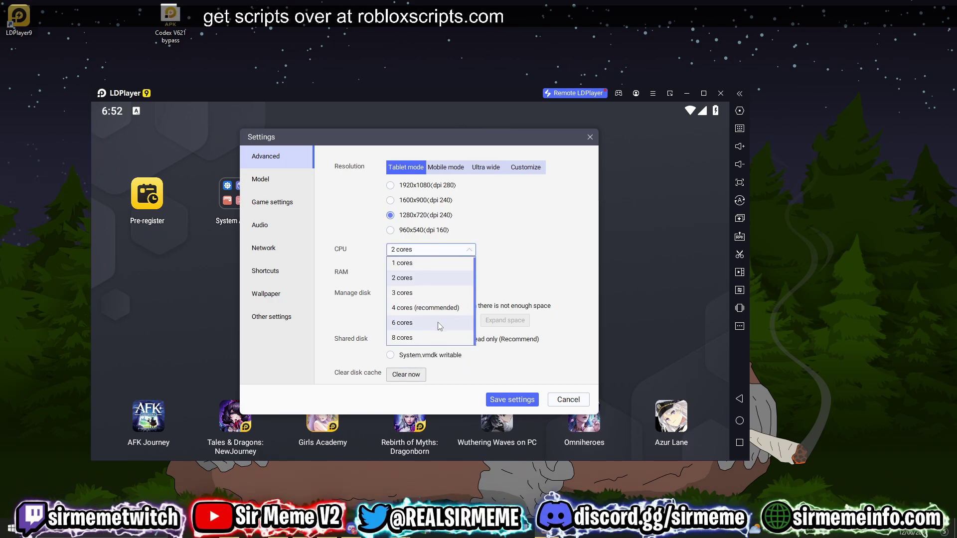
left_click(433, 340)
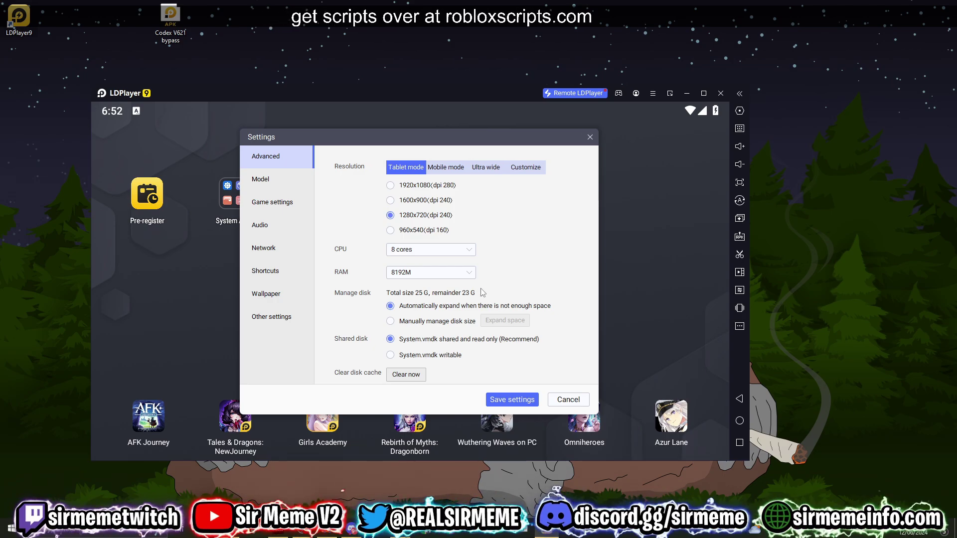
left_click(509, 401)
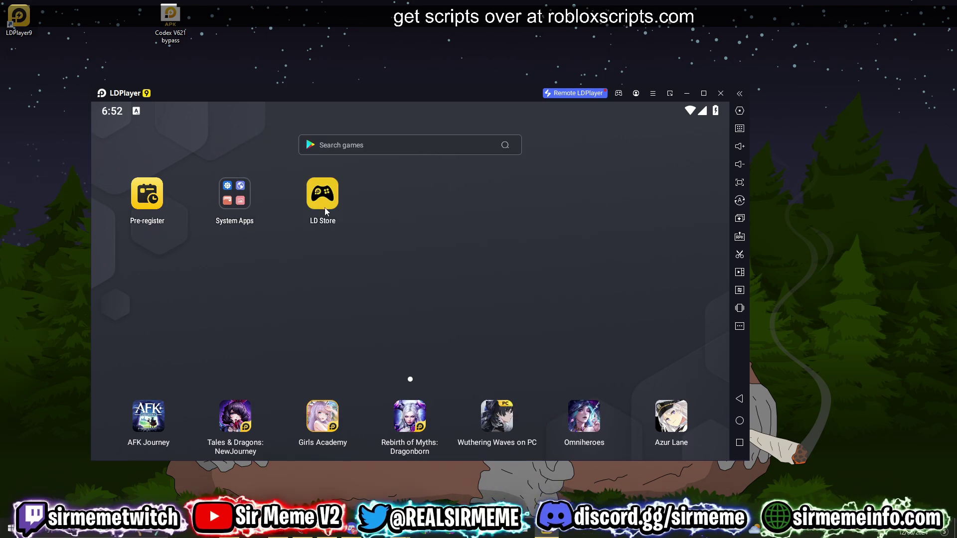
- Drag Codex V621 bypass.apk into LDPlayer to install it, then launch the Roblox app
left_click_drag(176, 32, 416, 237)
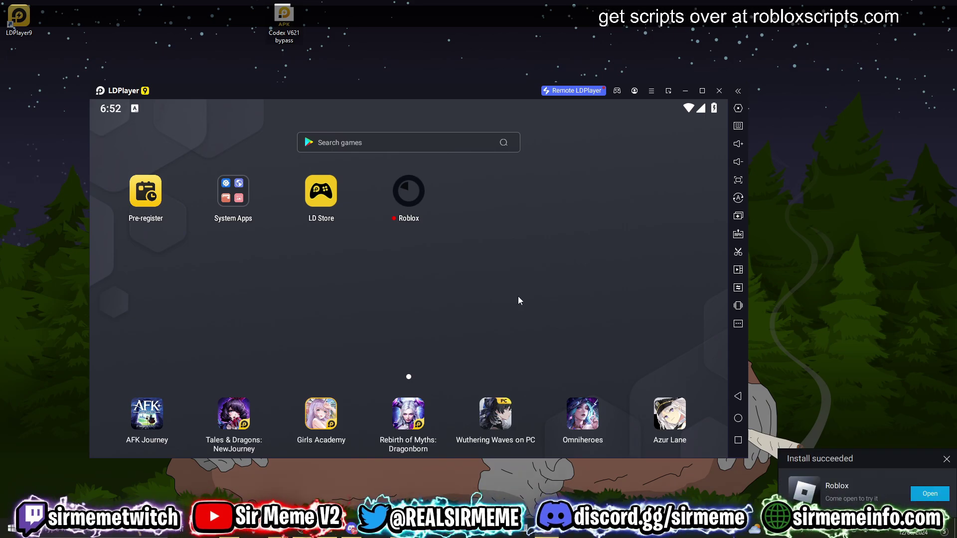
left_click(422, 219)
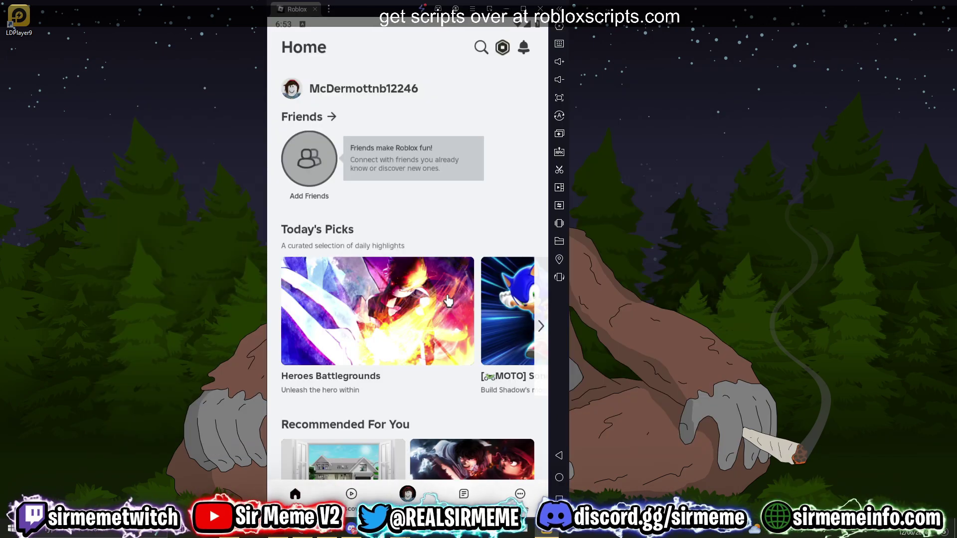
- Open 'a literal baseplate.' from Continue, press Play, and move the emulator window aside
scroll(423, 306, "down", 6)
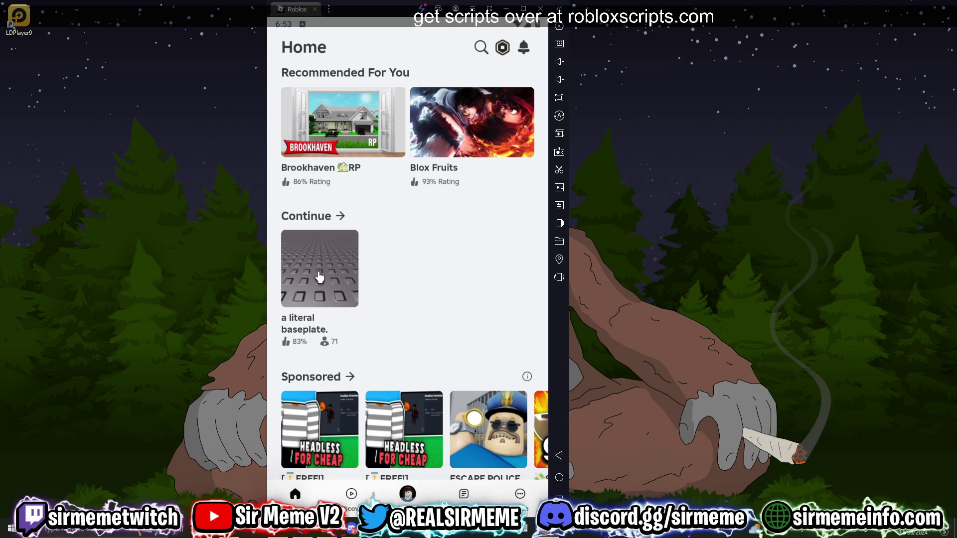
left_click(320, 277)
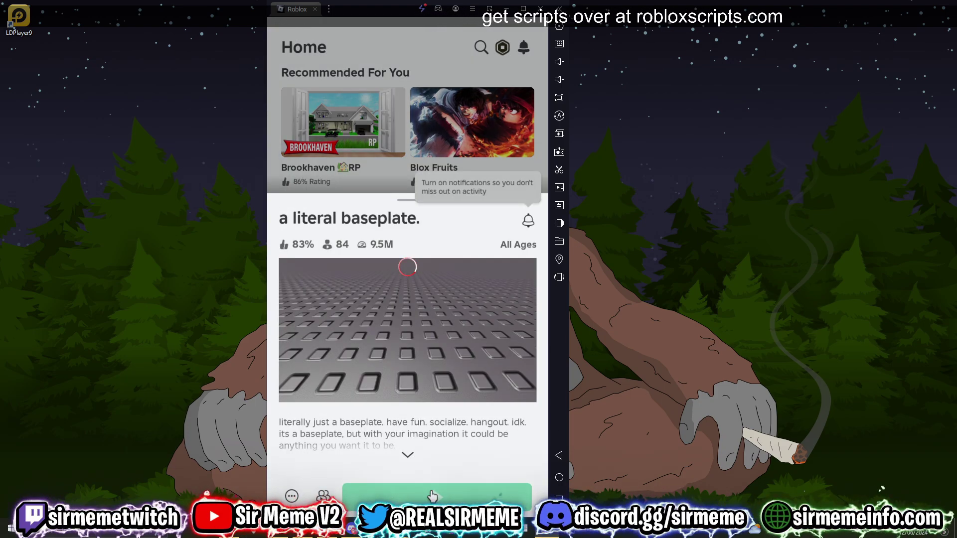
left_click(433, 496)
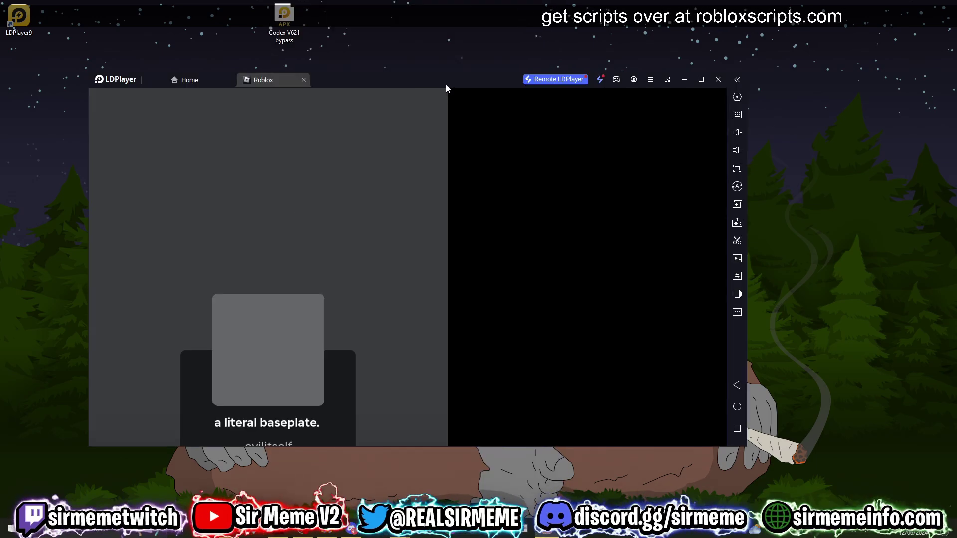
left_click_drag(447, 85, 475, 88)
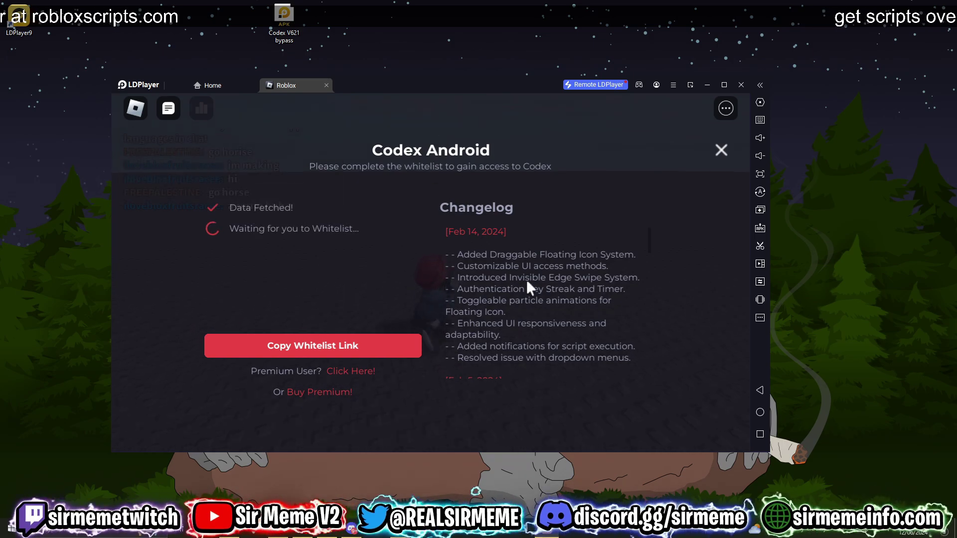
- Copy the Codex whitelist link, then Alt+Tab over to Discord
left_click(375, 349)
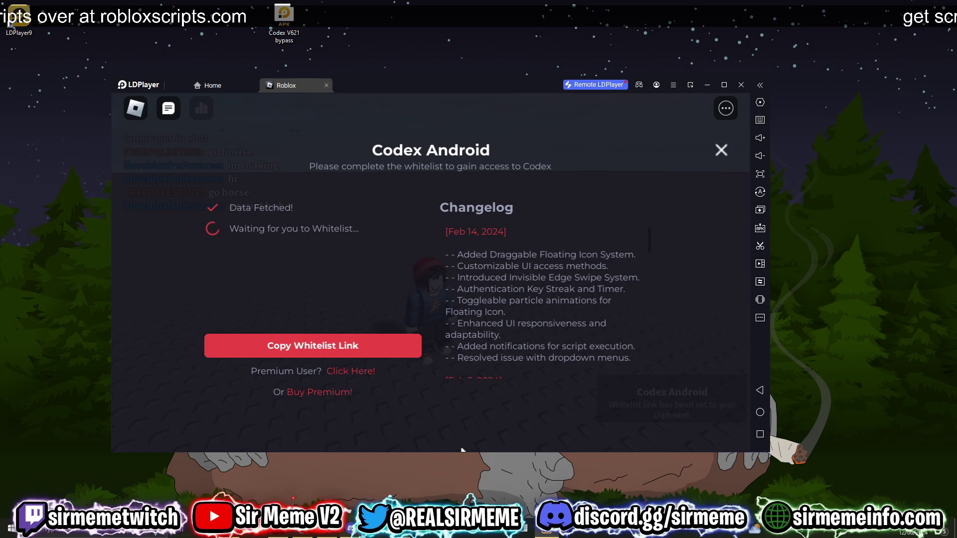
key("alt+Tab")
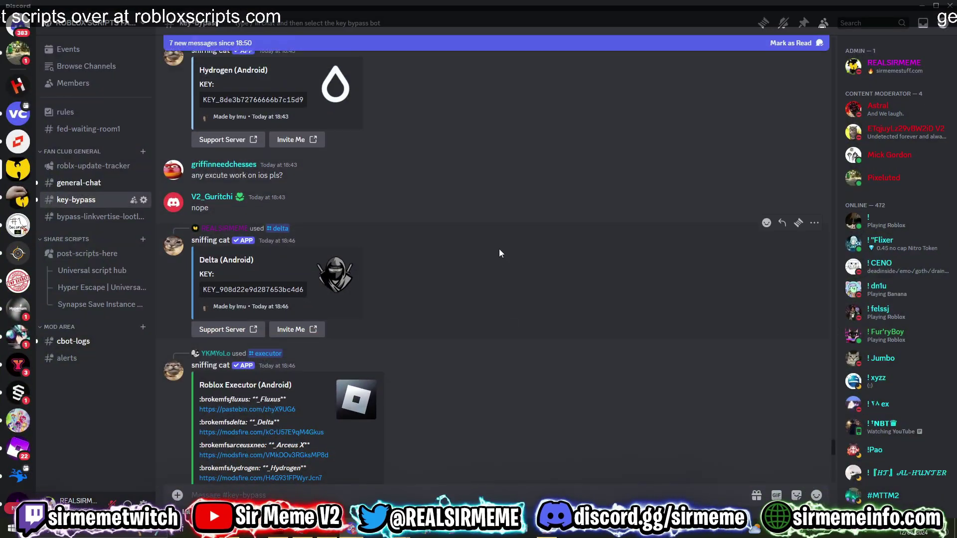
- Run /codex with the copied link in #key-bypass until the bot confirms the whitelist
scroll(476, 300, "down", 10)
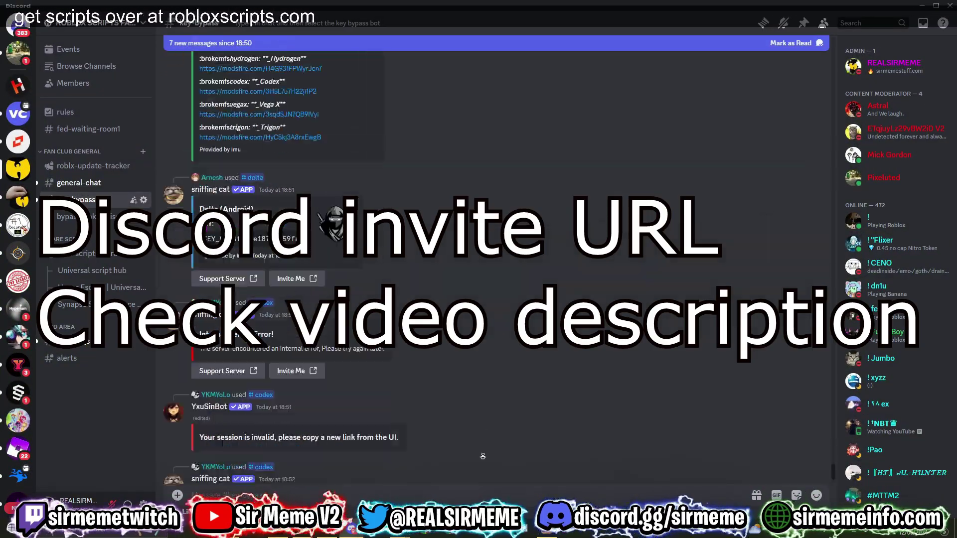
scroll(498, 348, "up", 2)
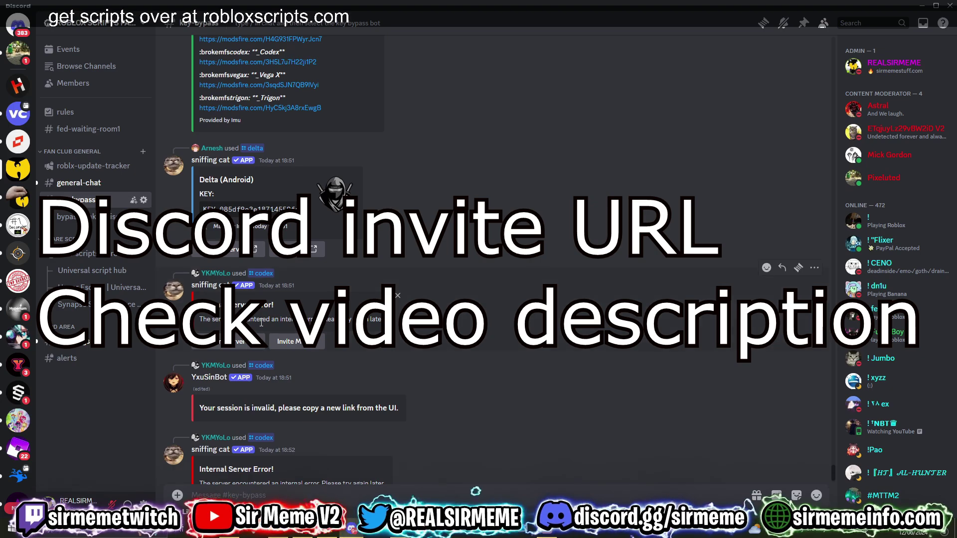
scroll(555, 347, "down", 5)
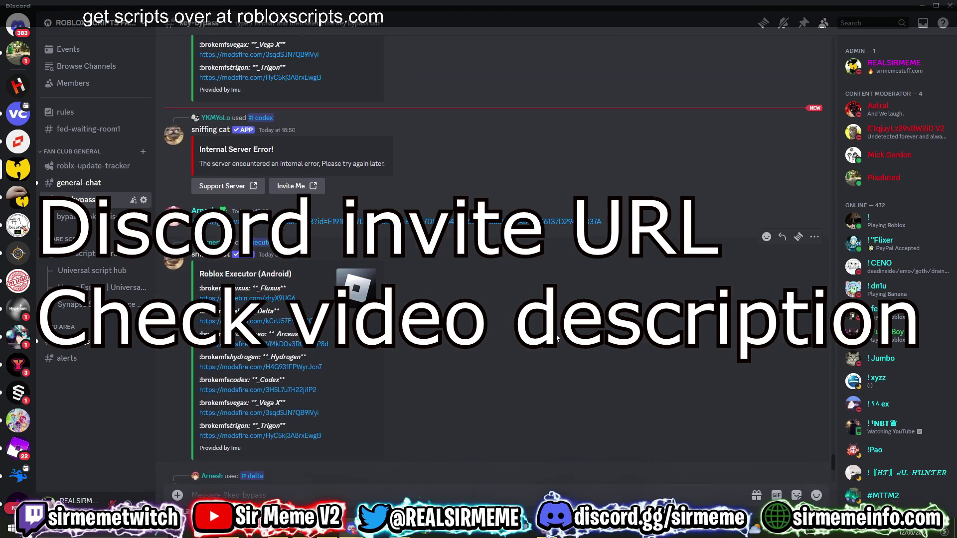
type("/codex")
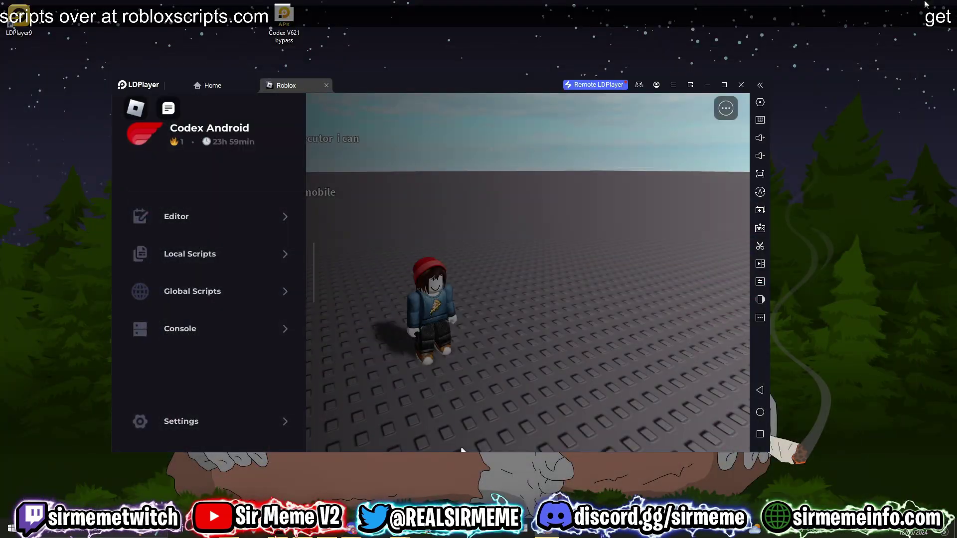
- Back in LDPlayer, walk the avatar forward and left across the baseplate
left_click(547, 536)
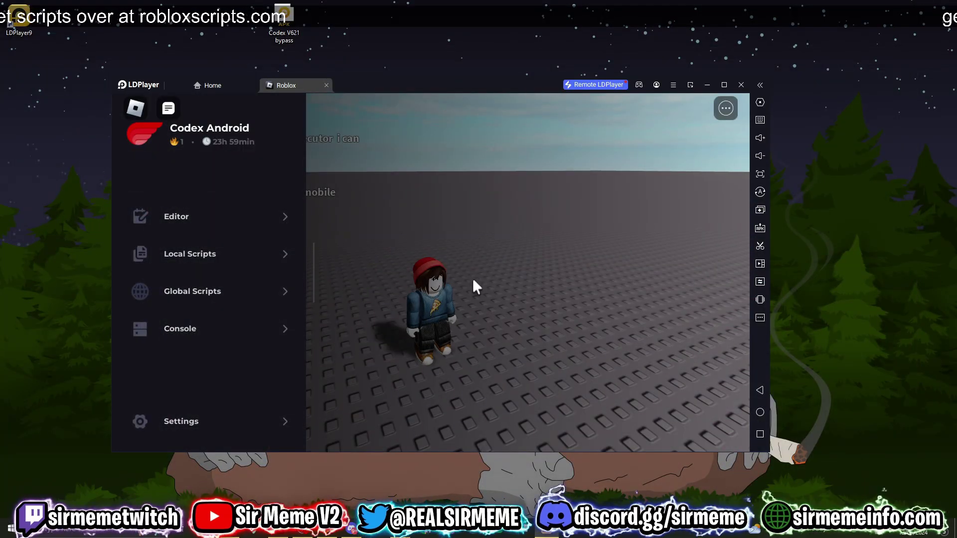
key("w")
key("a")
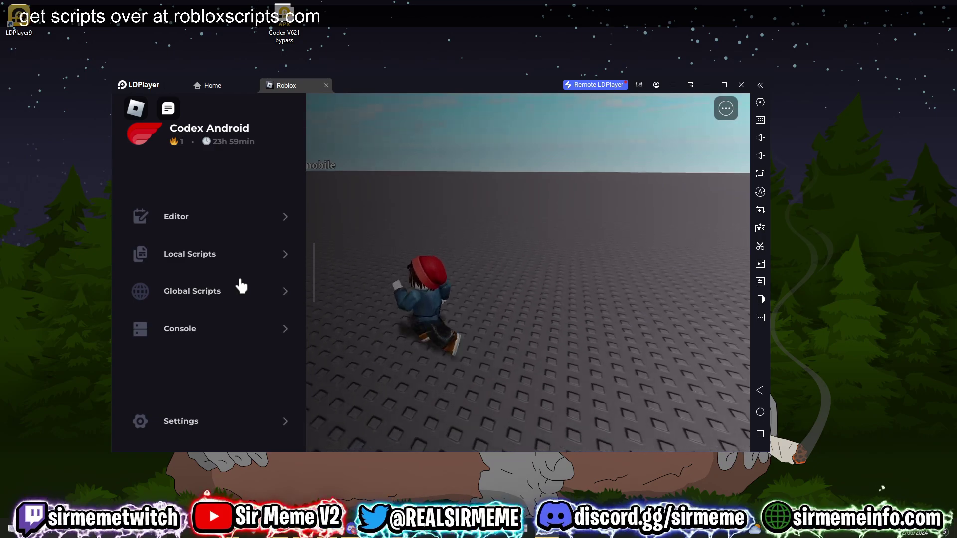
key("w")
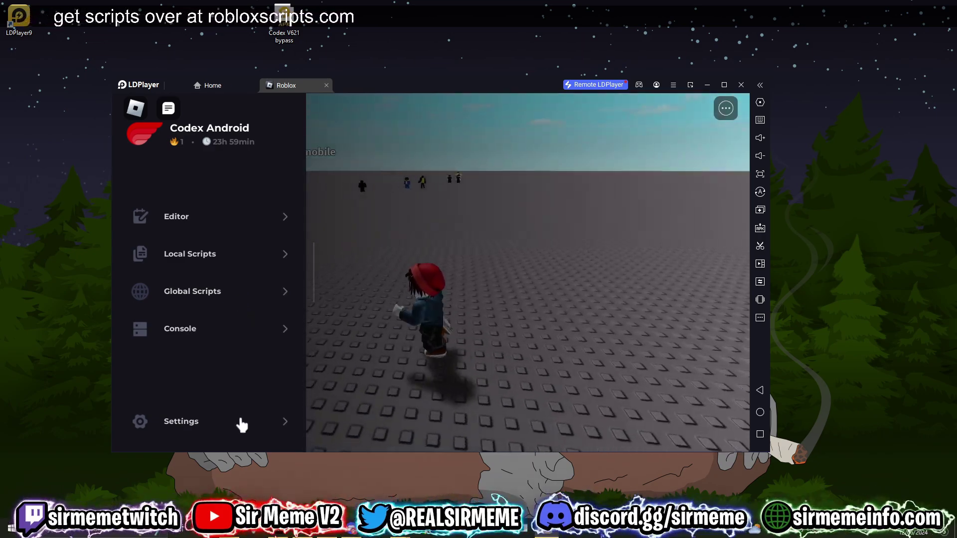